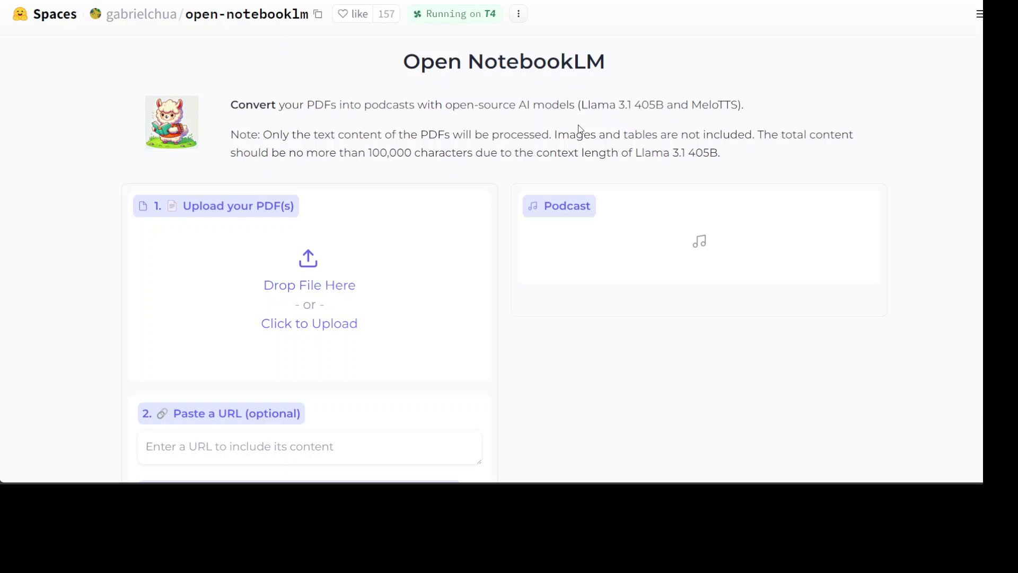
# Highlight the Llama 3.1 model name in the Space description.
pyautogui.moveTo(582, 105); pyautogui.dragTo(714, 106)
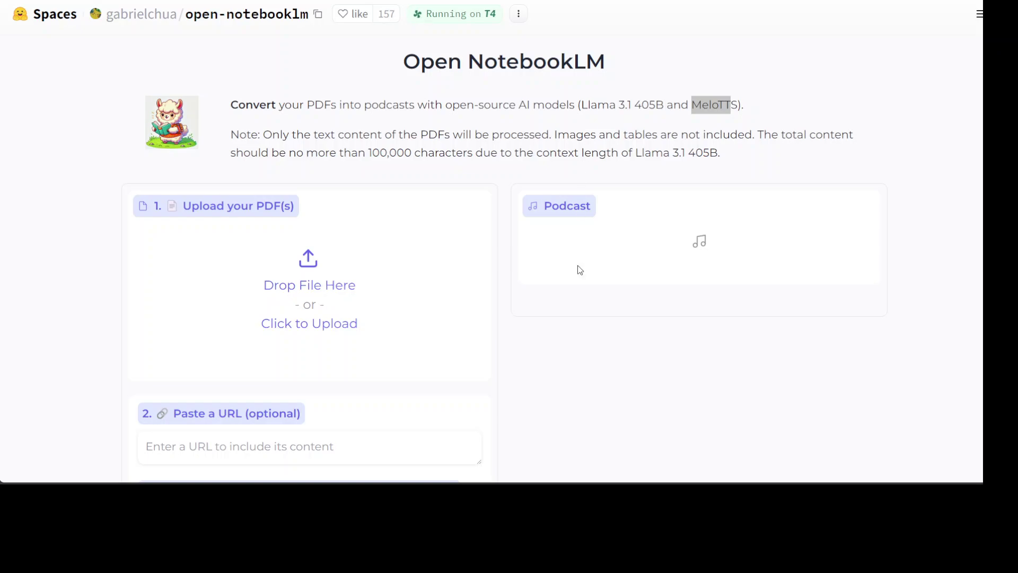
pyautogui.scroll(-5, 594, 318)
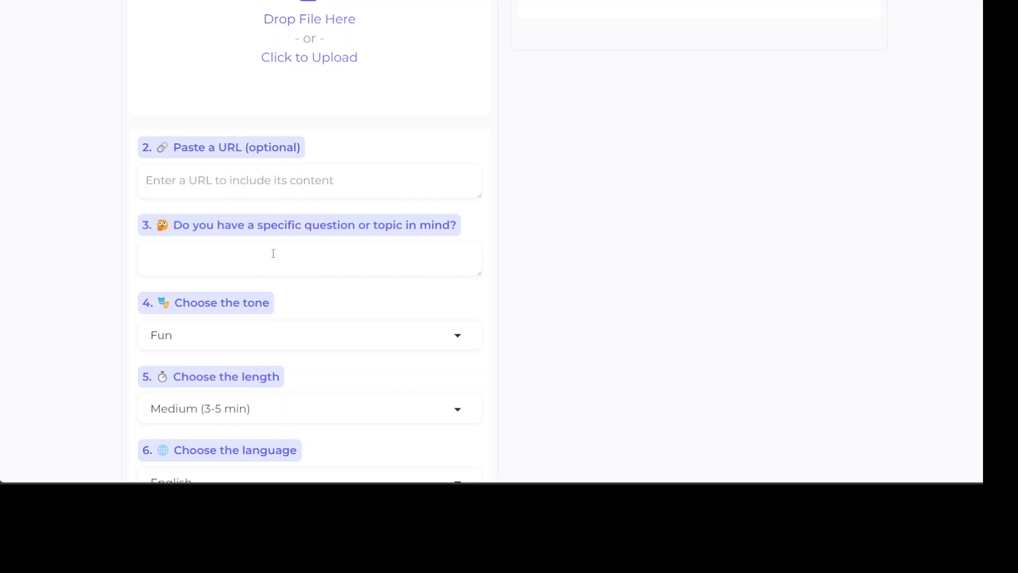
pyautogui.scroll(-3, 280, 363)
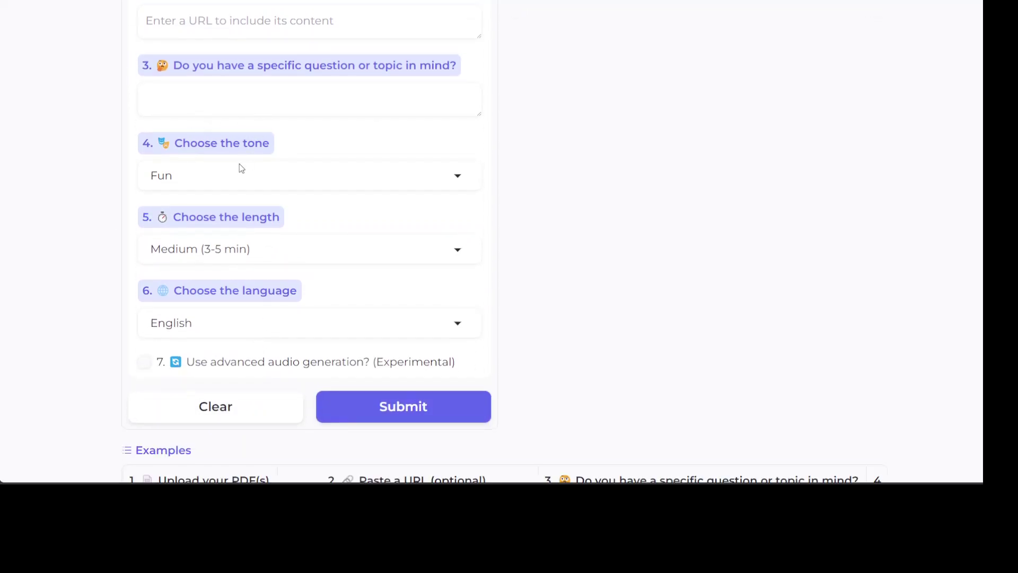
# Set the tone to Formal and length to Short (1-2 min), keeping English as language.
pyautogui.click(458, 175)
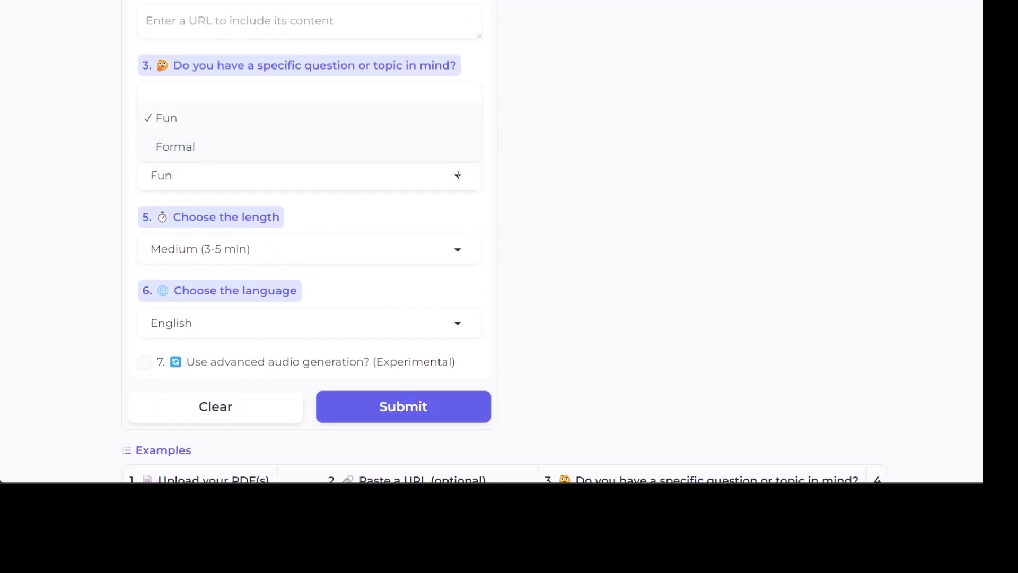
pyautogui.click(362, 147)
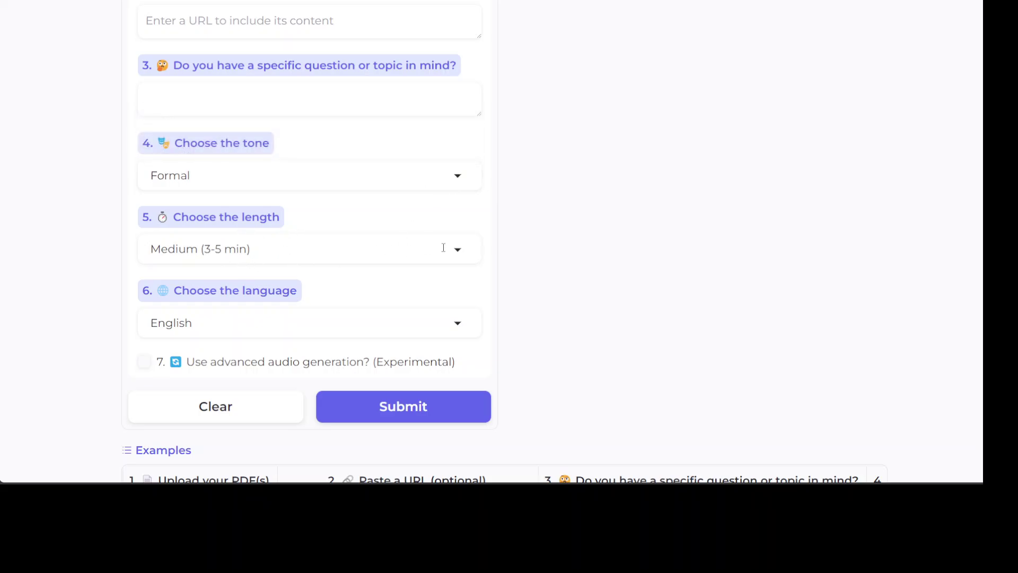
pyautogui.click(460, 249)
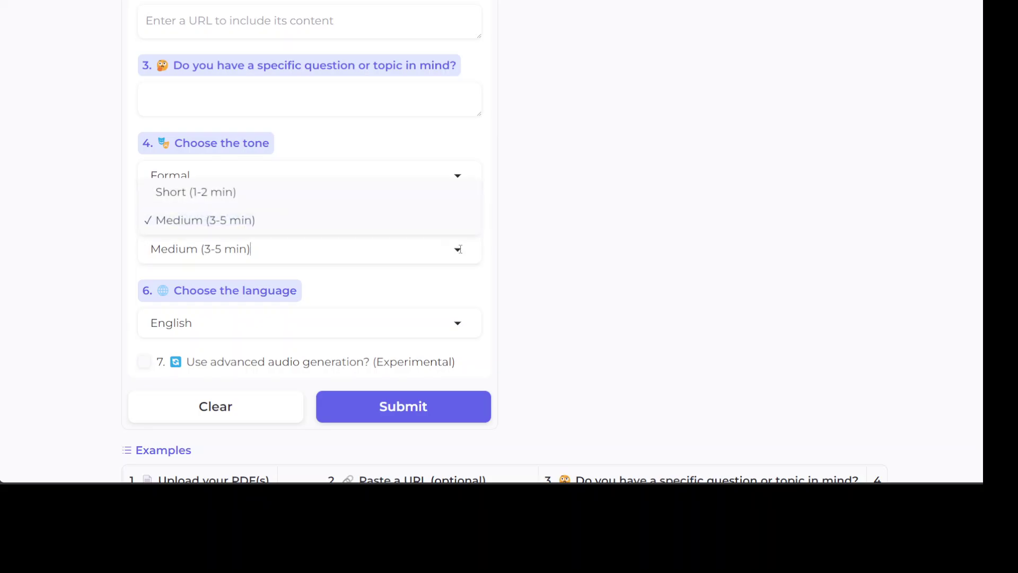
pyautogui.click(224, 193)
pyautogui.scroll(-2, 517, 300)
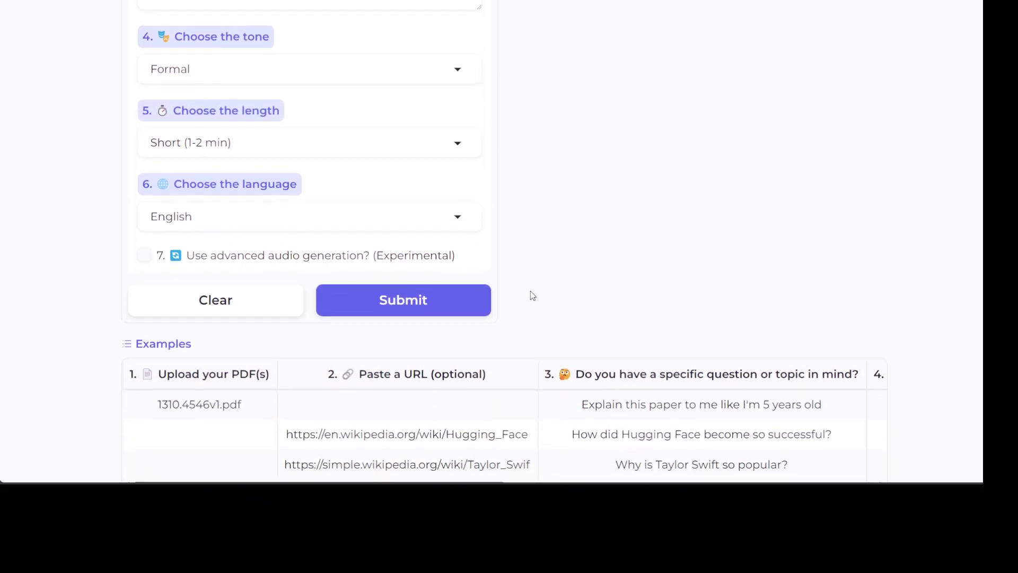
pyautogui.click(457, 217)
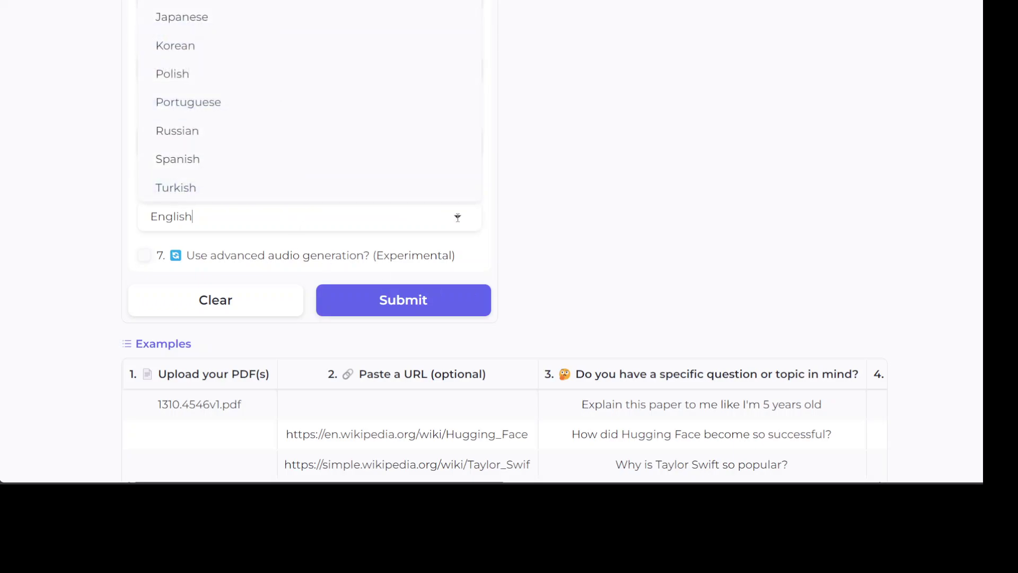
pyautogui.scroll(1, 598, 255)
pyautogui.scroll(2, 598, 254)
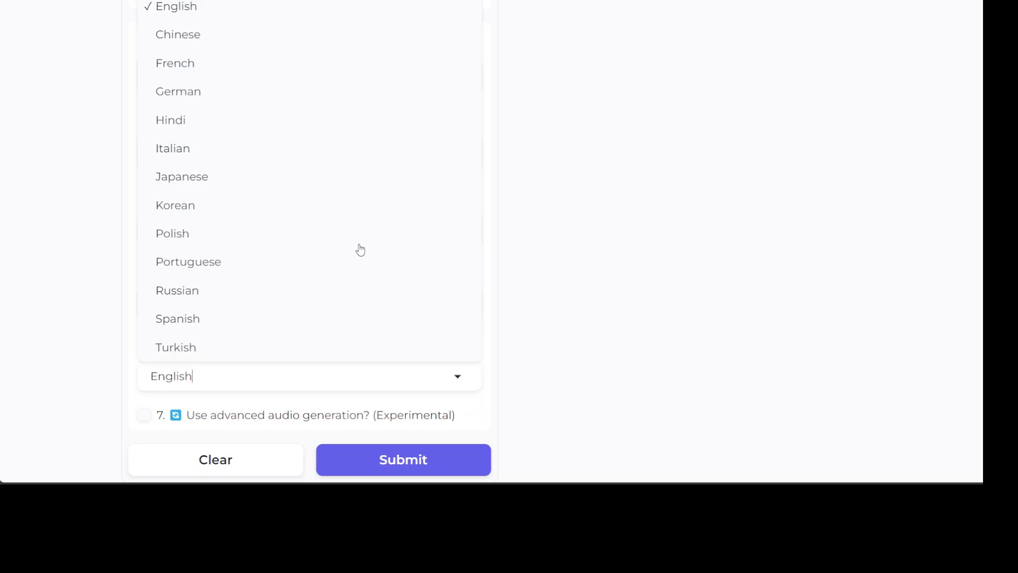
pyautogui.scroll(-1, 359, 247)
pyautogui.scroll(2, 360, 247)
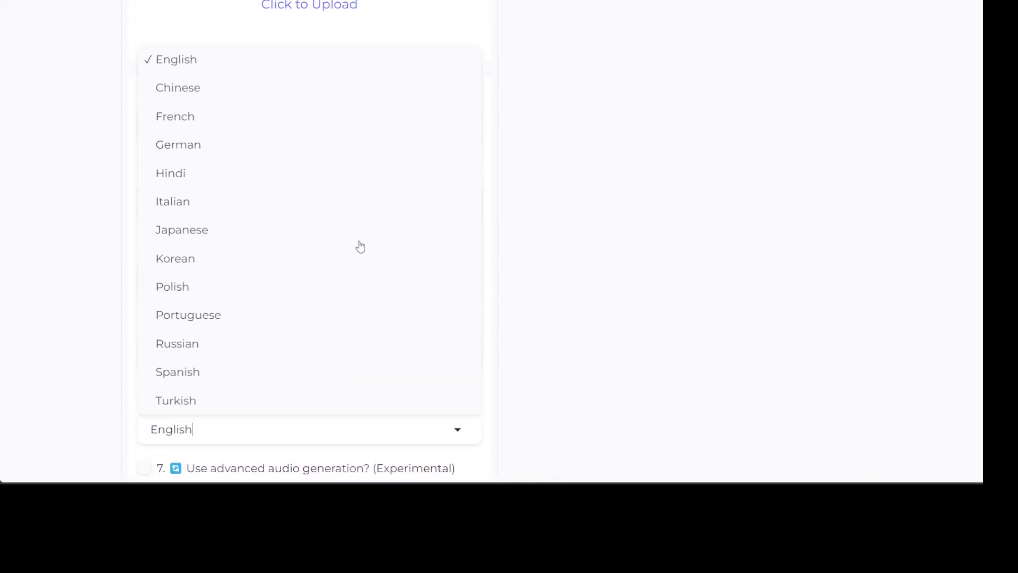
pyautogui.click(619, 281)
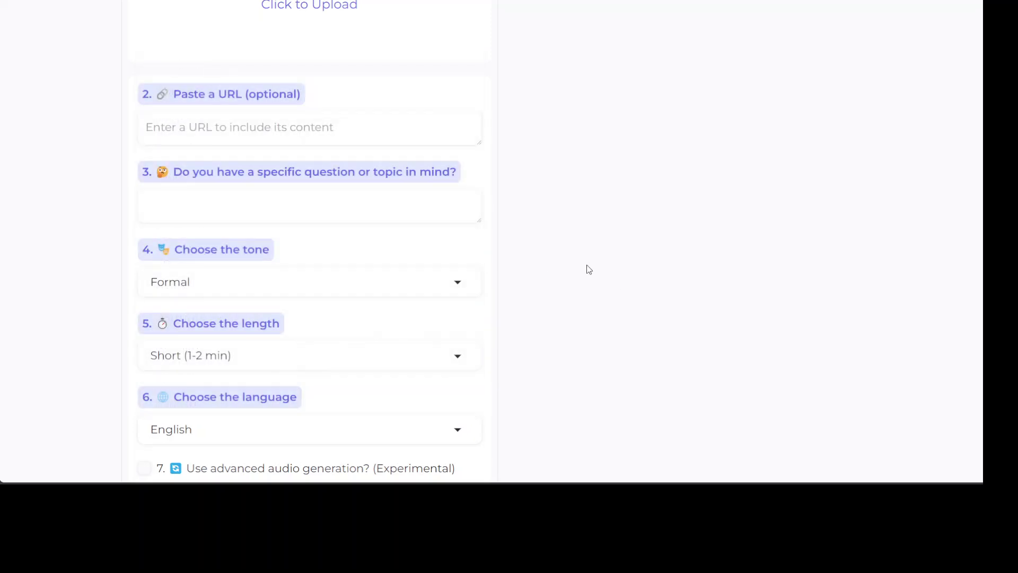
pyautogui.scroll(-4, 587, 268)
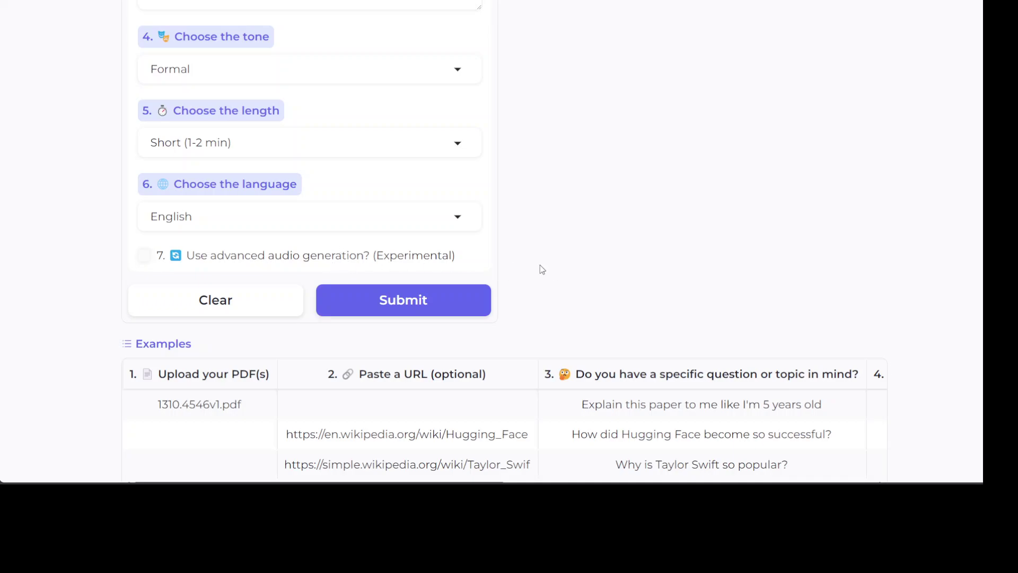
pyautogui.scroll(-2, 567, 280)
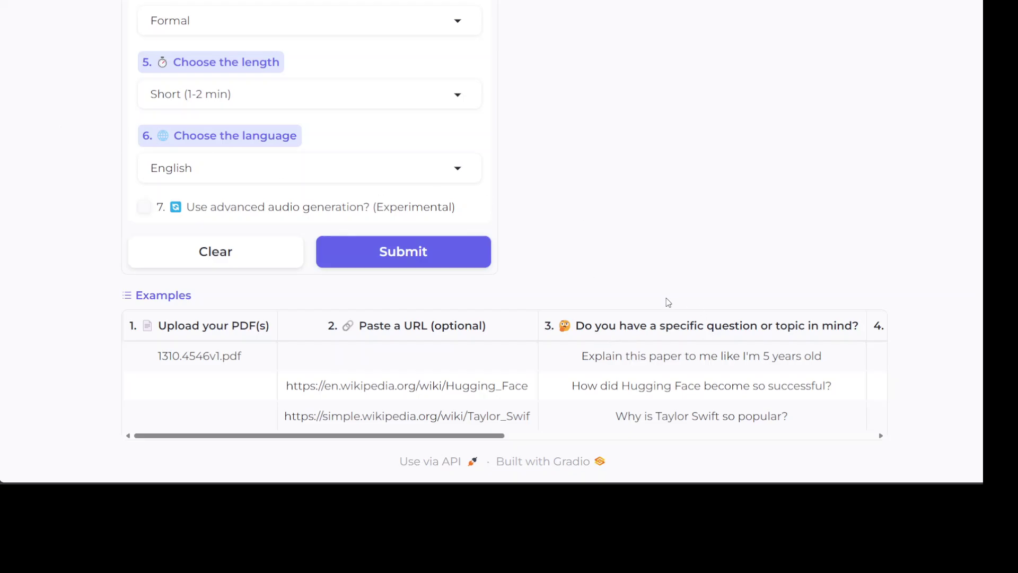
pyautogui.scroll(10, 666, 300)
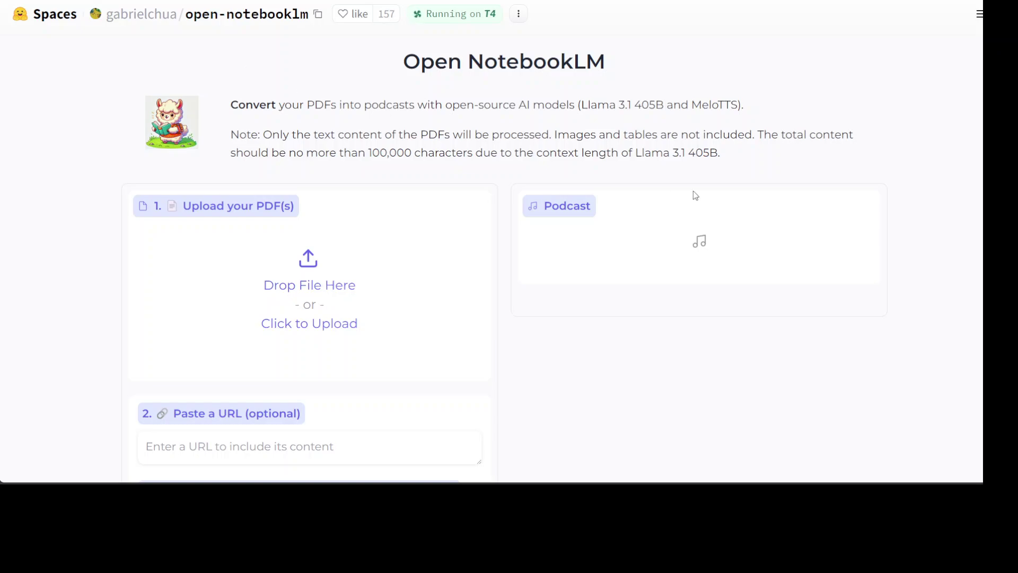
# Enter the presenter's website address as the source URL.
pyautogui.scroll(-2, 467, 282)
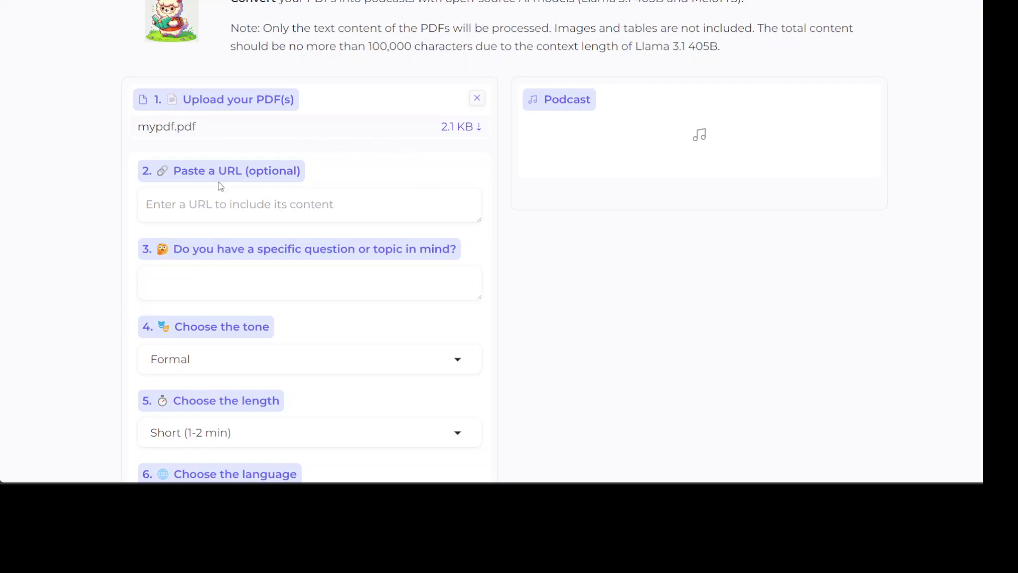
pyautogui.click(207, 194)
pyautogui.write('f')
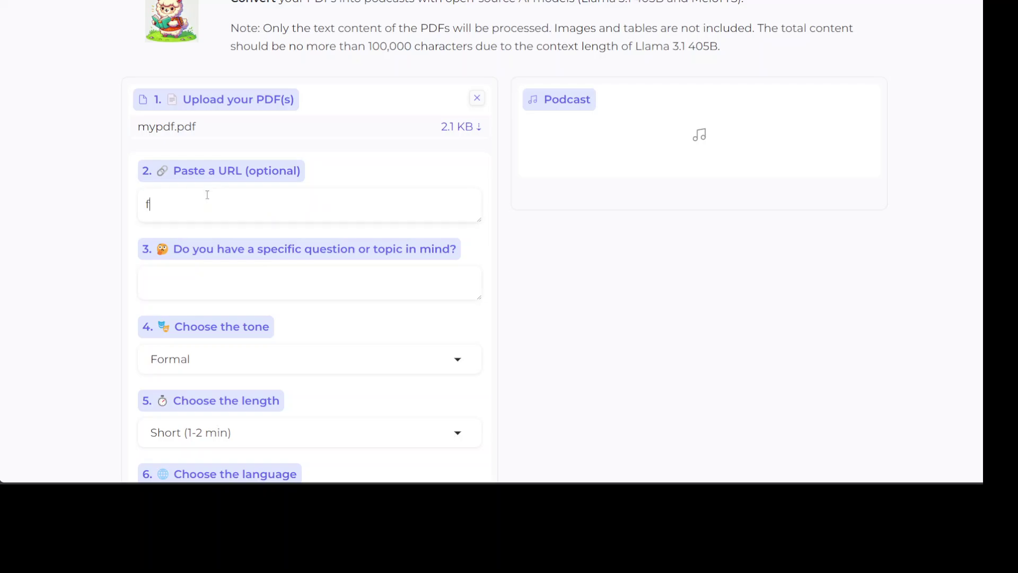
pyautogui.write('ahdmirza.com')
pyautogui.write('http')
pyautogui.write('://')
pyautogui.write('s')
# Enter the presenter's name as the question or topic.
pyautogui.scroll(-2, 253, 226)
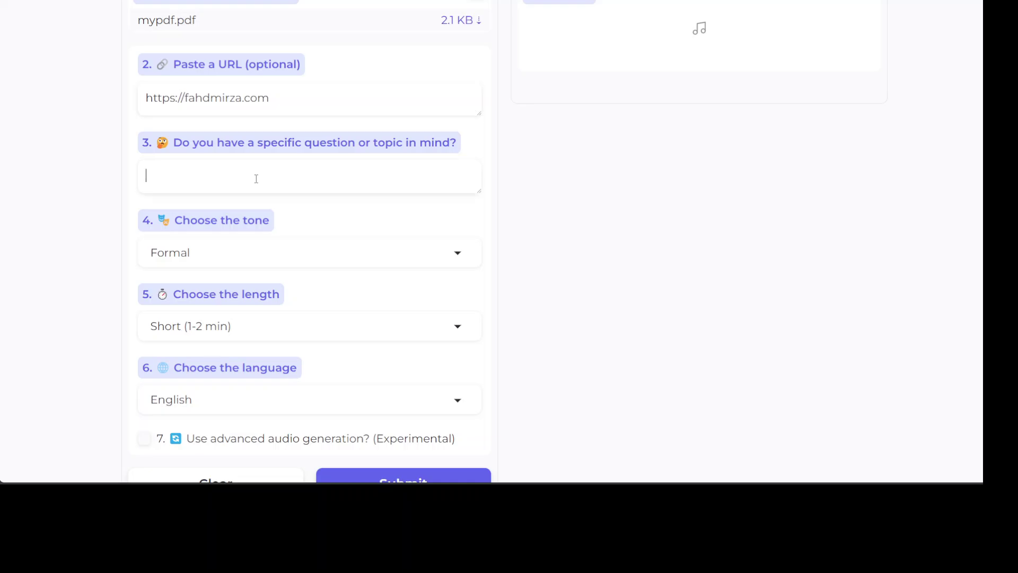
pyautogui.click(256, 179)
pyautogui.write('Fahd Mirza')
pyautogui.scroll(-2, 233, 241)
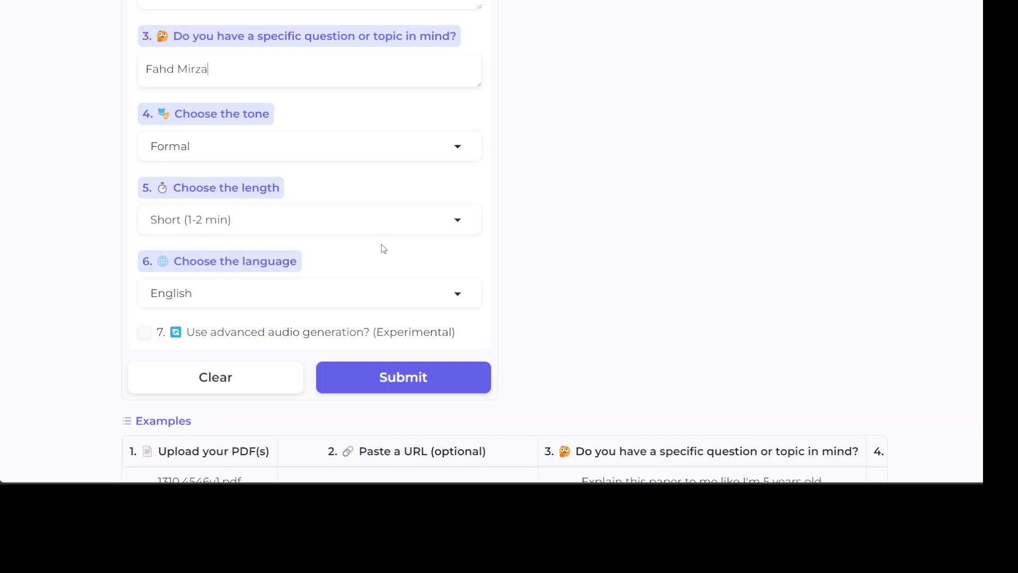
pyautogui.scroll(-2, 382, 246)
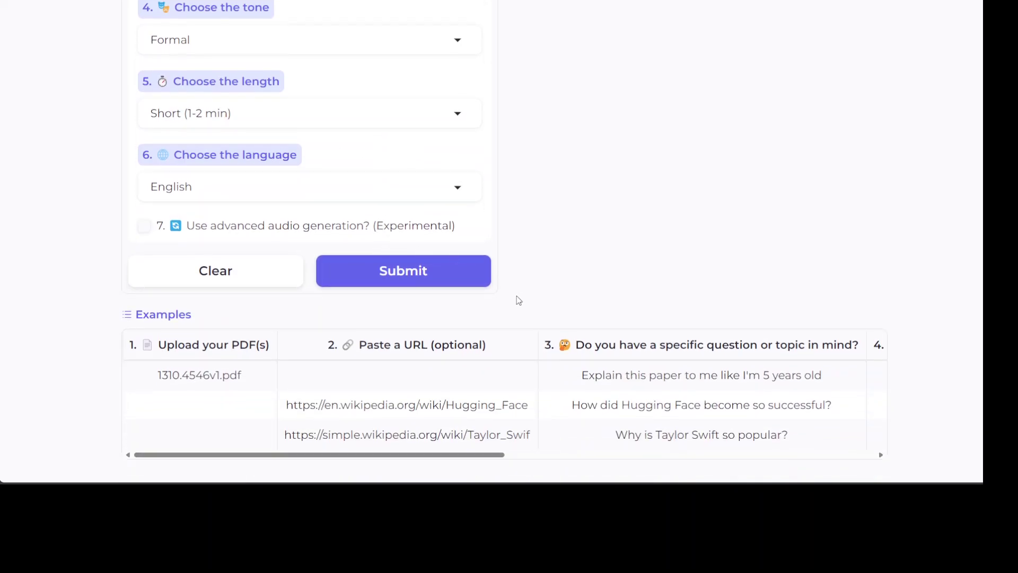
# Submit the form to queue podcast generation, then highlight the 100,000 character limit in the note.
pyautogui.click(402, 272)
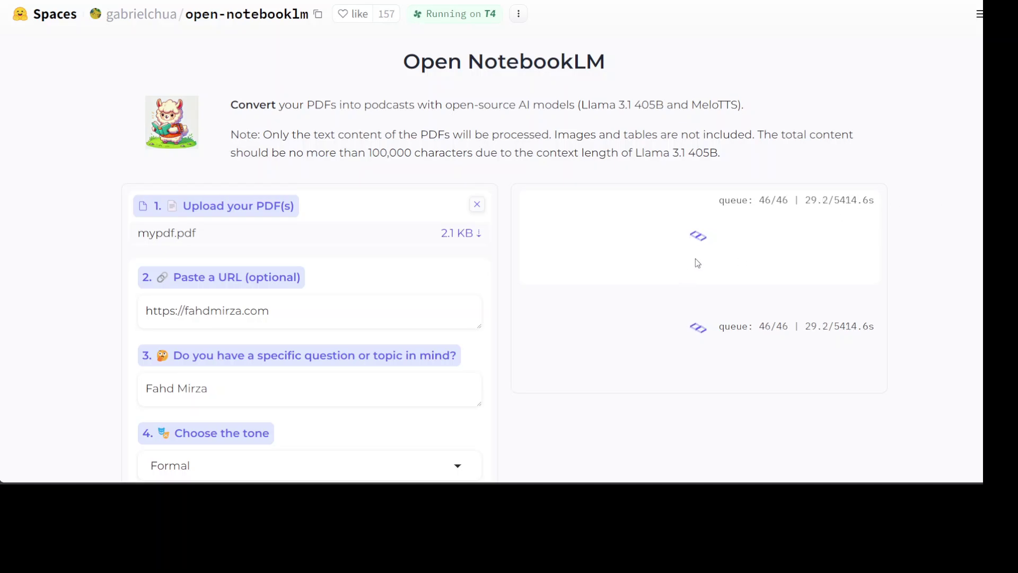
pyautogui.scroll(-9, 466, 273)
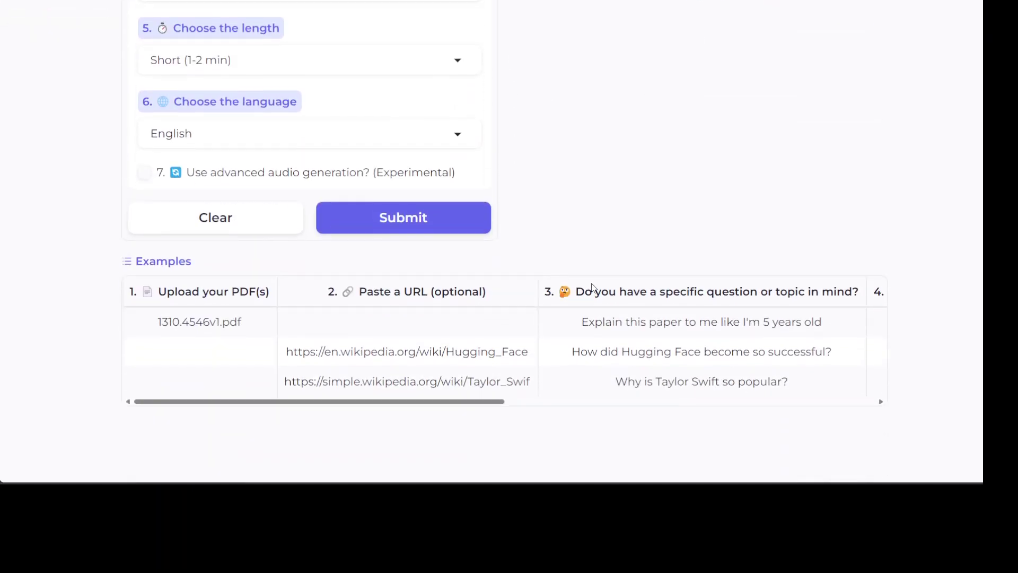
pyautogui.scroll(10, 592, 287)
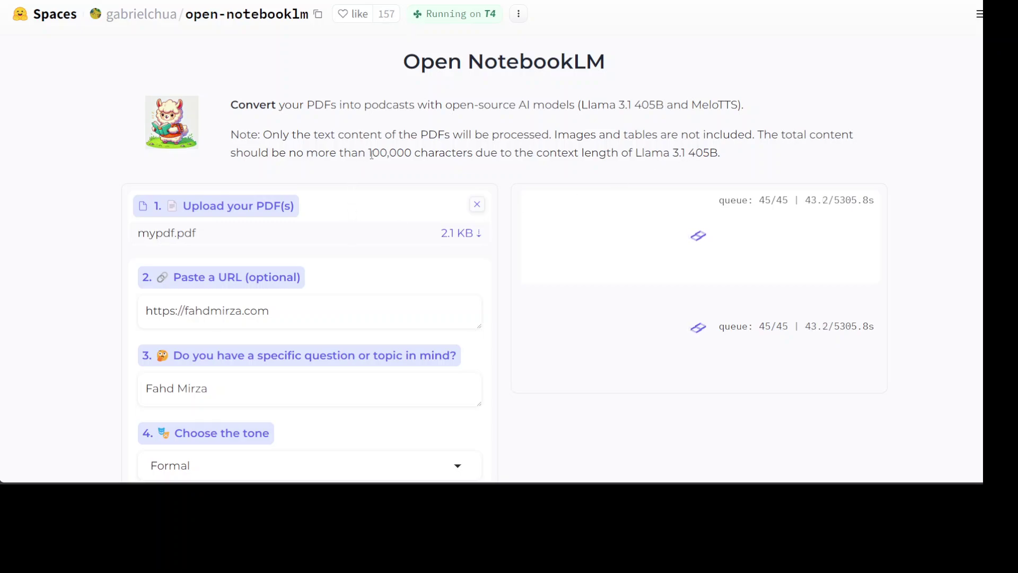
pyautogui.moveTo(372, 152); pyautogui.dragTo(413, 154)
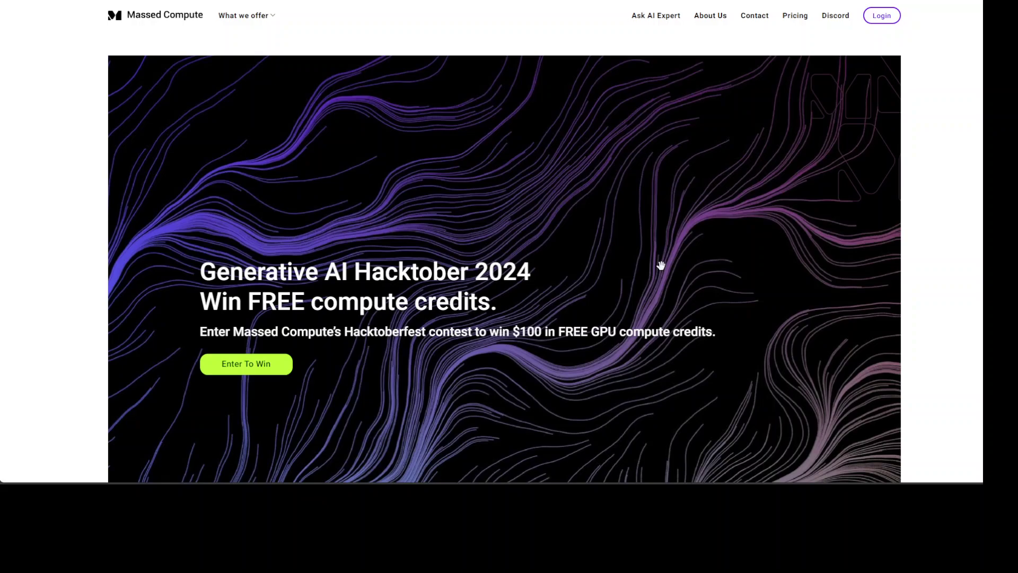
# Scroll through the Massed Compute Hacktober 2024 promotion page.
pyautogui.scroll(-1, 512, 296)
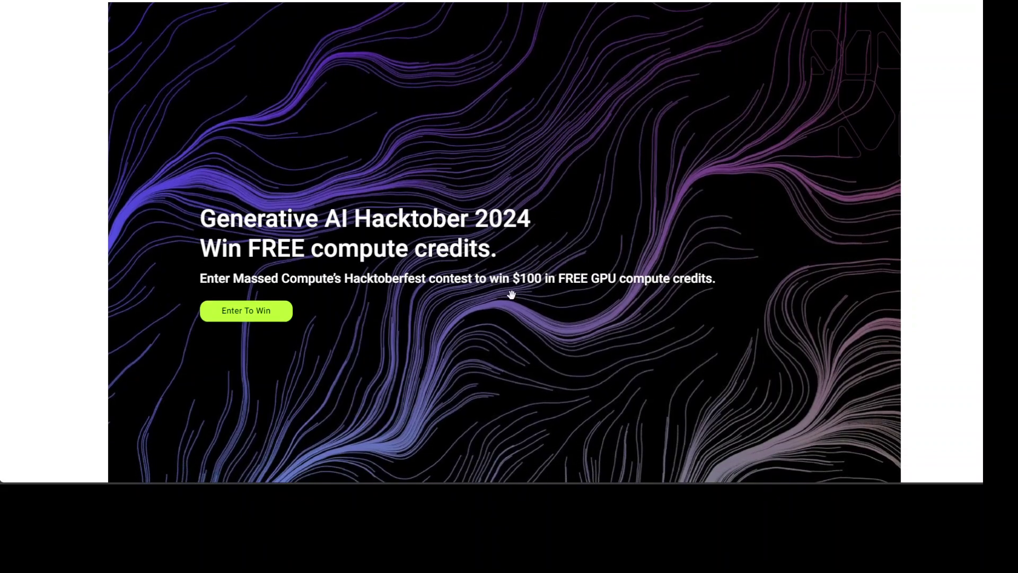
pyautogui.scroll(1, 517, 292)
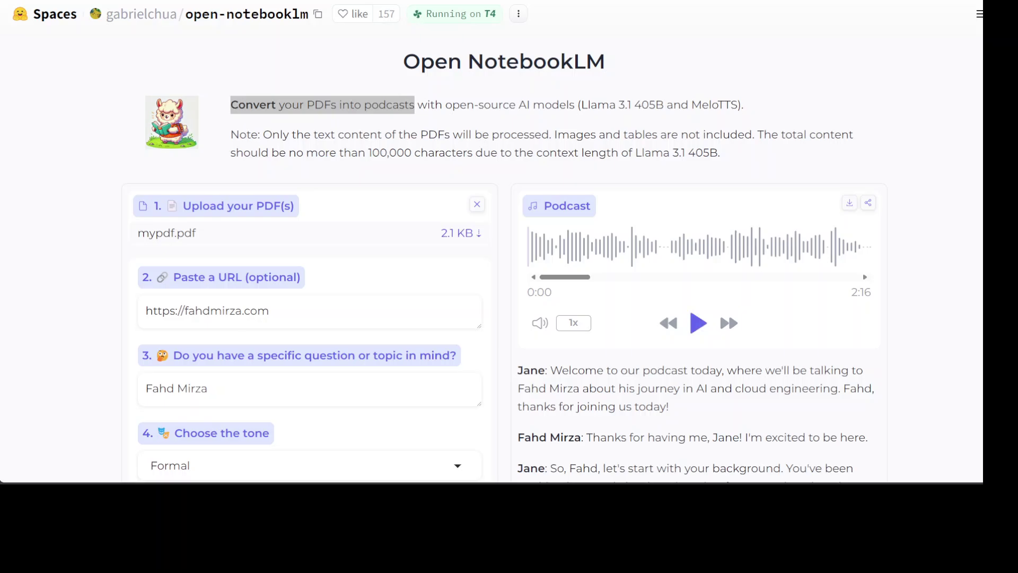
# Play the 2:16 podcast and scroll through the host-and-guest dialogue transcript and back up.
pyautogui.click(698, 323)
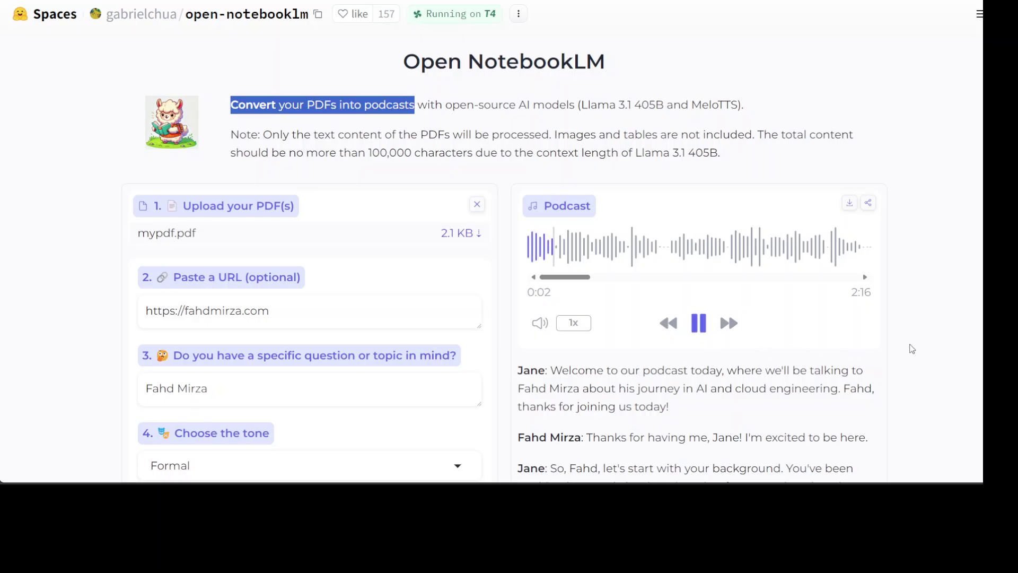
pyautogui.scroll(-3, 912, 348)
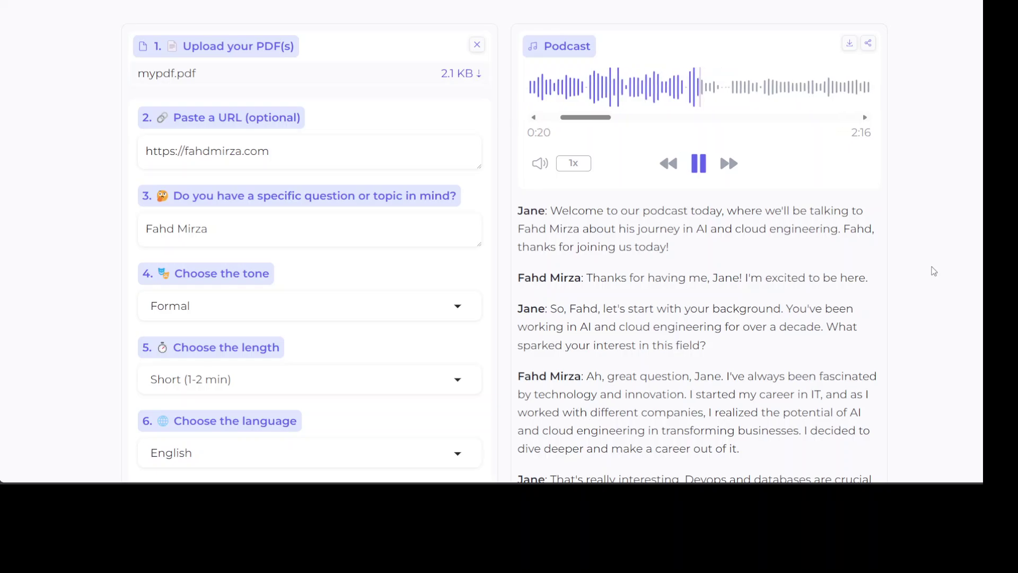
pyautogui.scroll(-3, 934, 271)
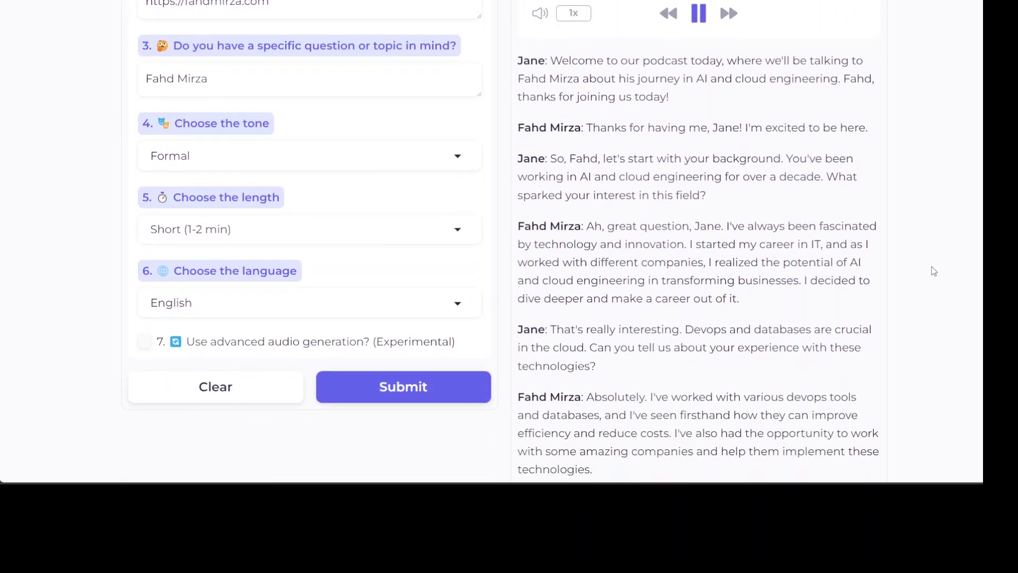
pyautogui.scroll(-3, 933, 271)
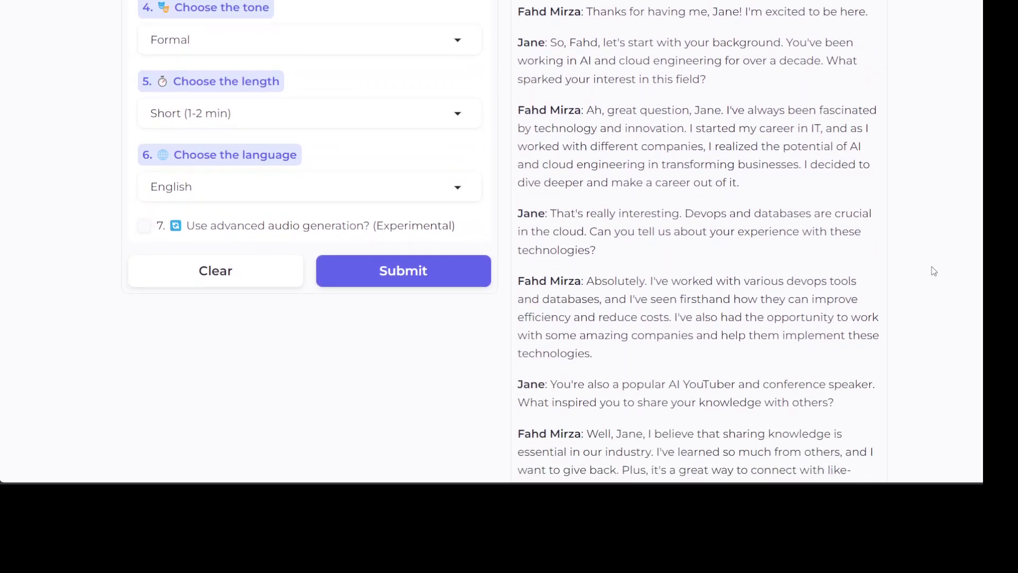
pyautogui.scroll(-1, 934, 271)
pyautogui.scroll(-2, 934, 271)
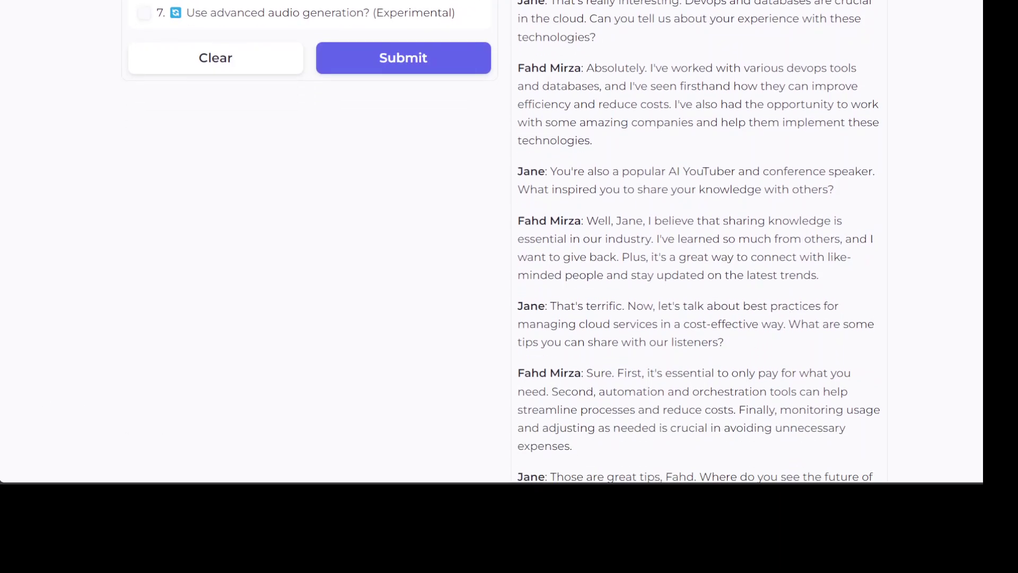
pyautogui.scroll(11, 509, 239)
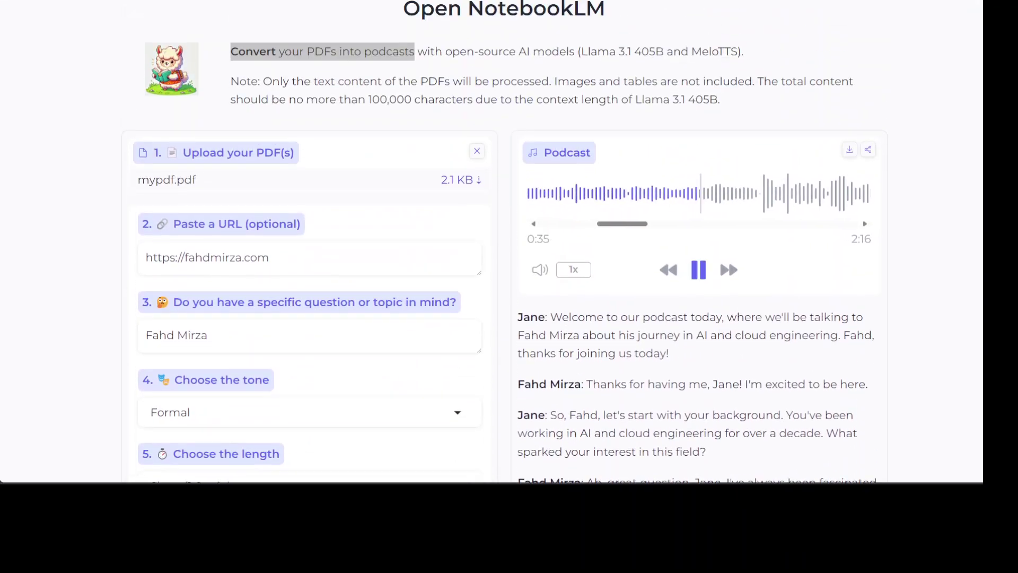
# Pause the podcast at 0:36 and scroll through the transcript down to the Examples table.
pyautogui.click(698, 270)
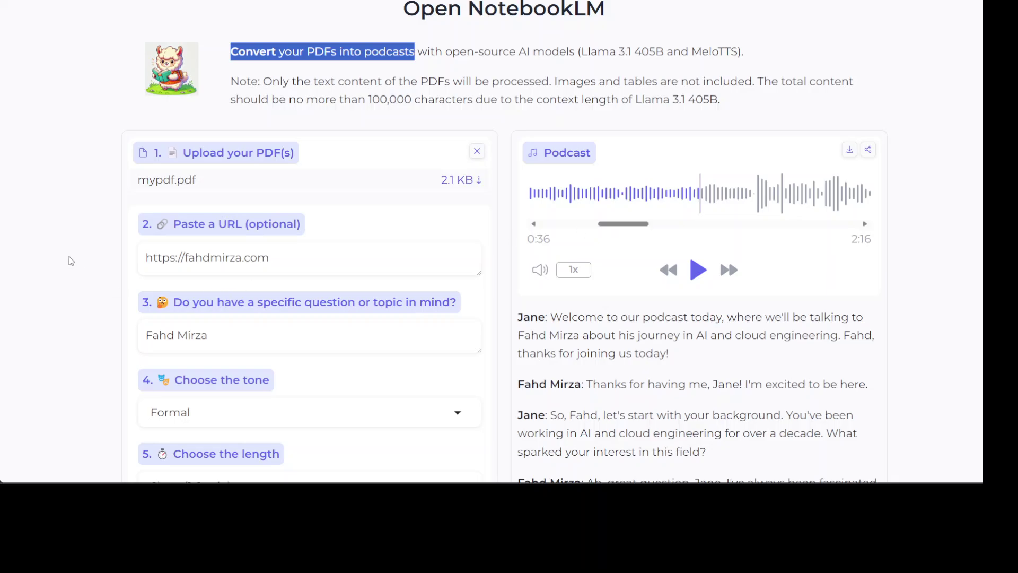
pyautogui.scroll(-3, 77, 256)
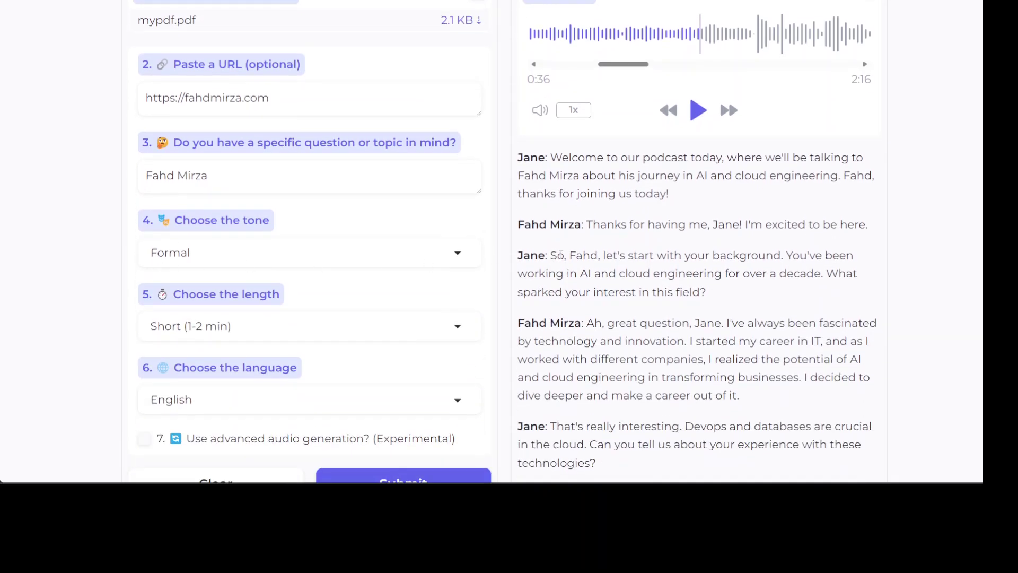
pyautogui.scroll(-3, 635, 286)
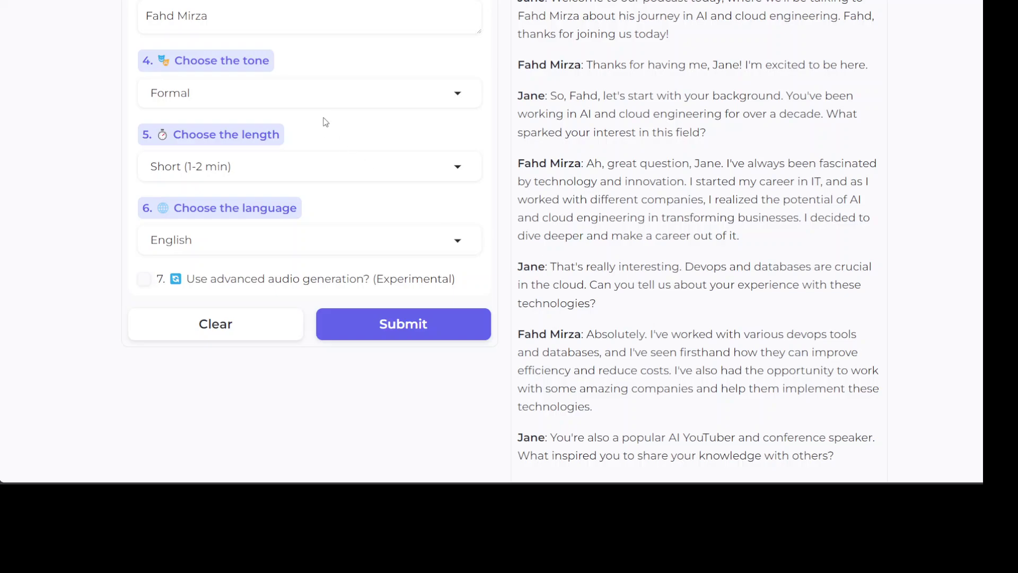
pyautogui.scroll(6, 381, 249)
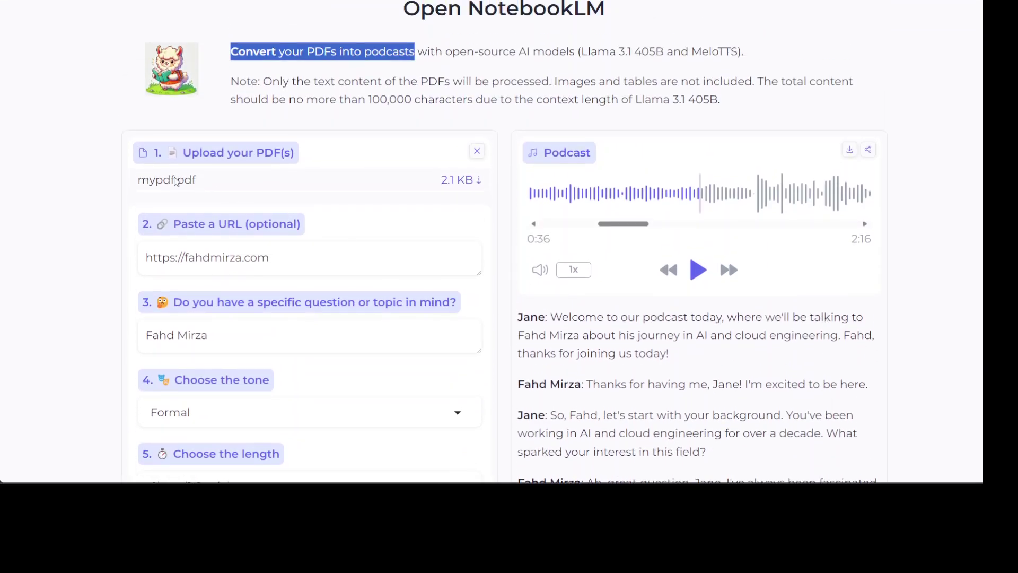
pyautogui.scroll(-1, 798, 379)
pyautogui.scroll(-2, 798, 379)
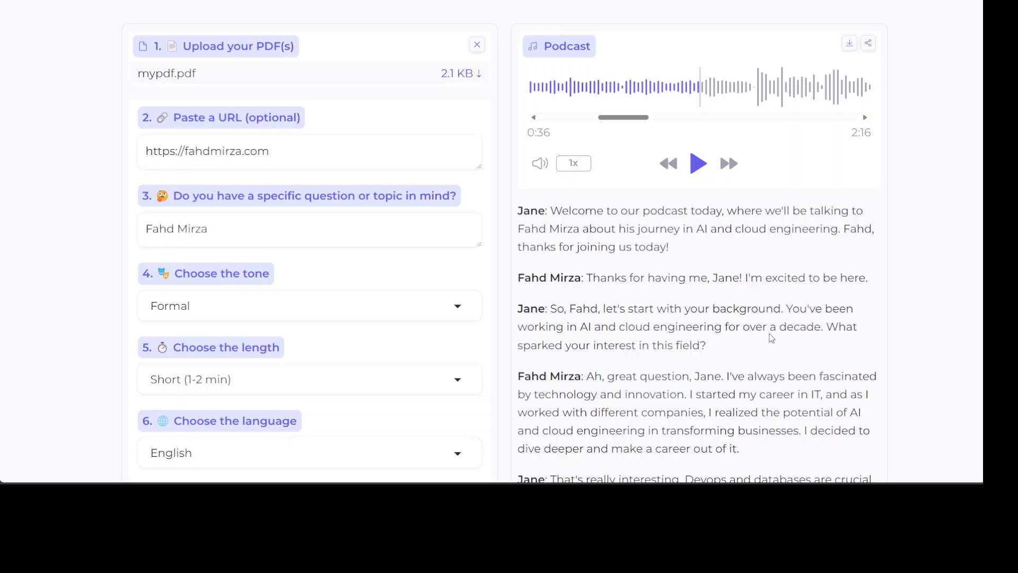
pyautogui.scroll(-2, 770, 321)
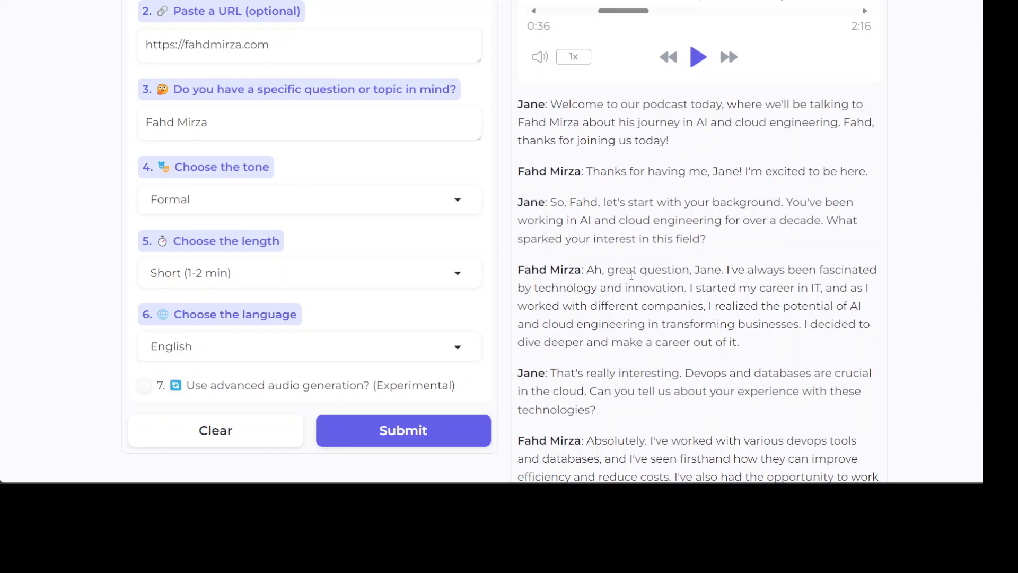
pyautogui.scroll(-2, 631, 275)
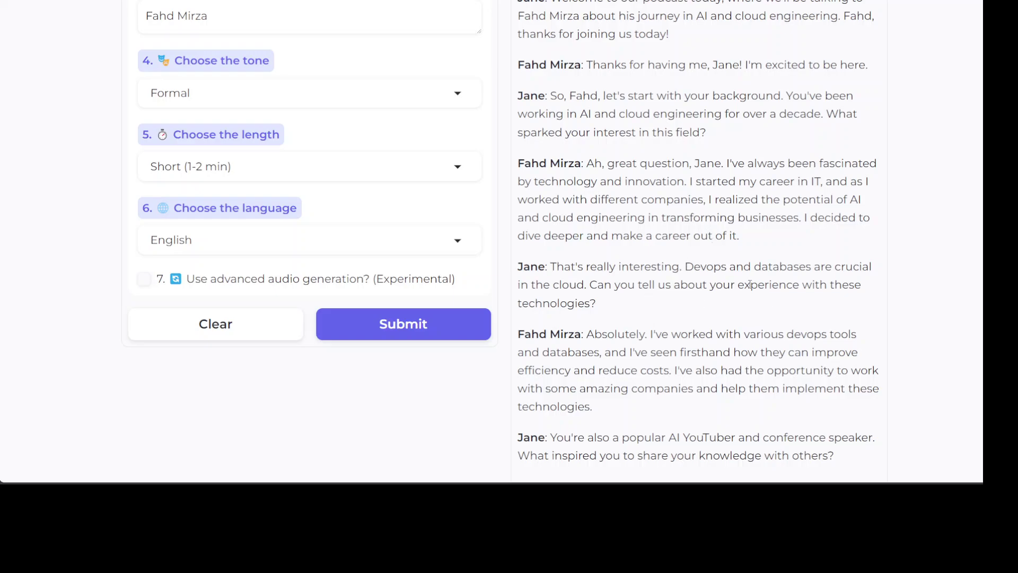
pyautogui.scroll(-2, 755, 286)
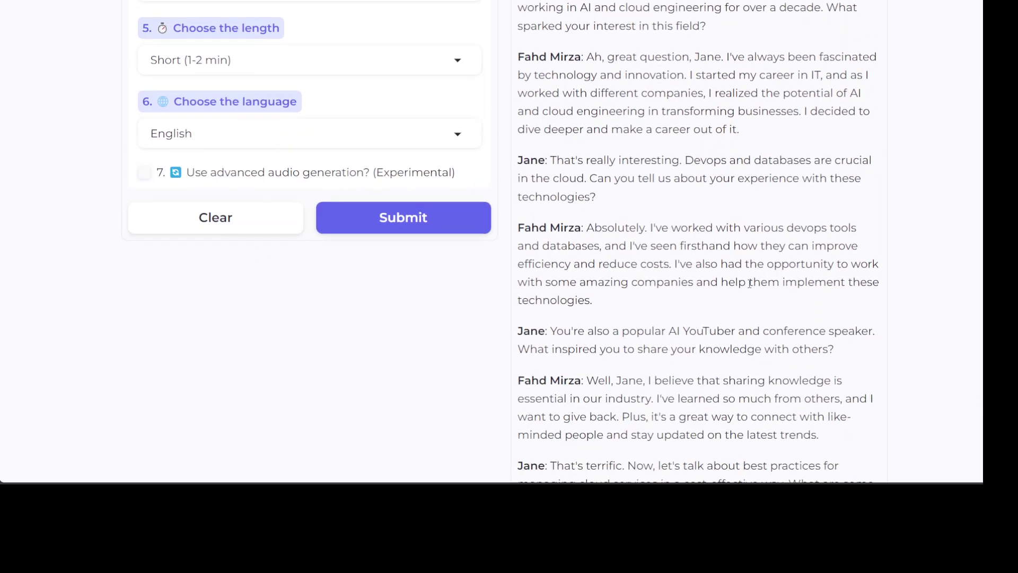
pyautogui.scroll(-4, 749, 284)
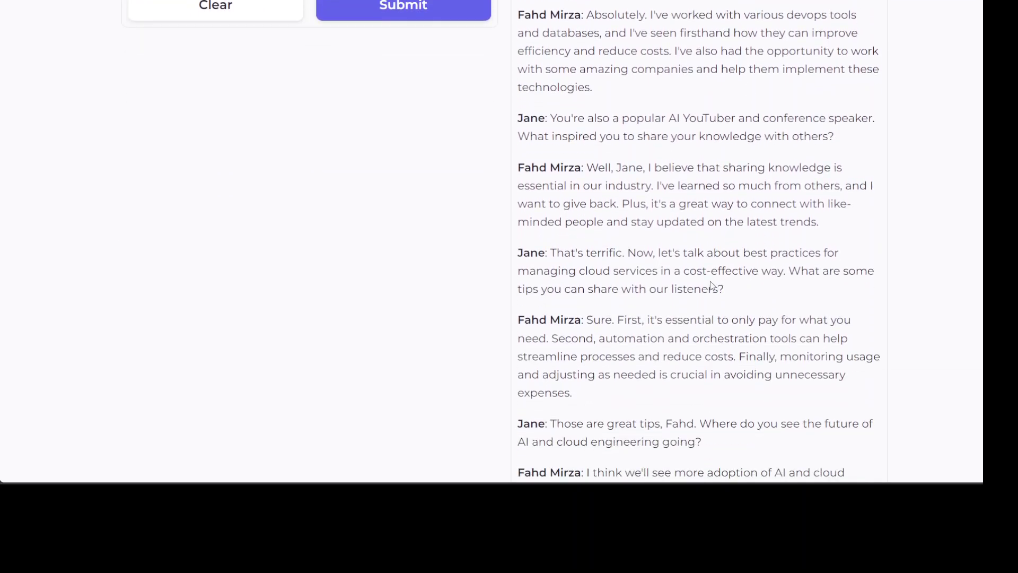
pyautogui.scroll(-3, 692, 321)
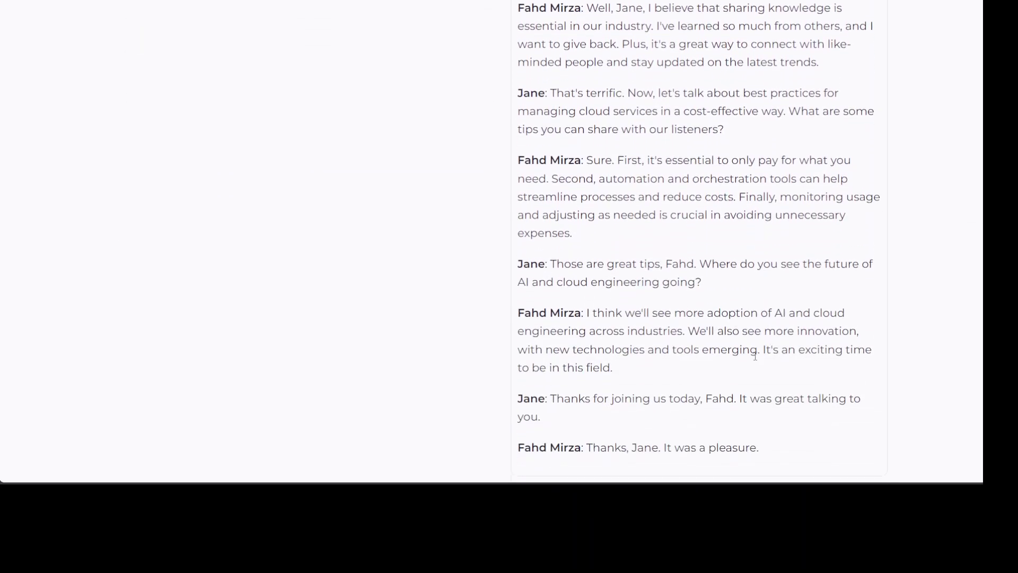
pyautogui.scroll(-1, 720, 356)
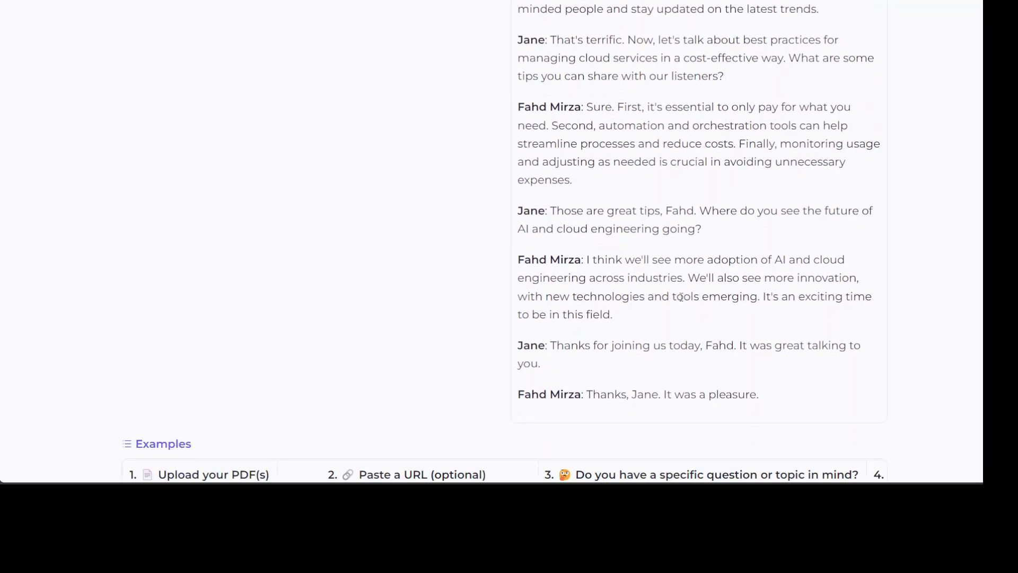
pyautogui.scroll(-3, 731, 307)
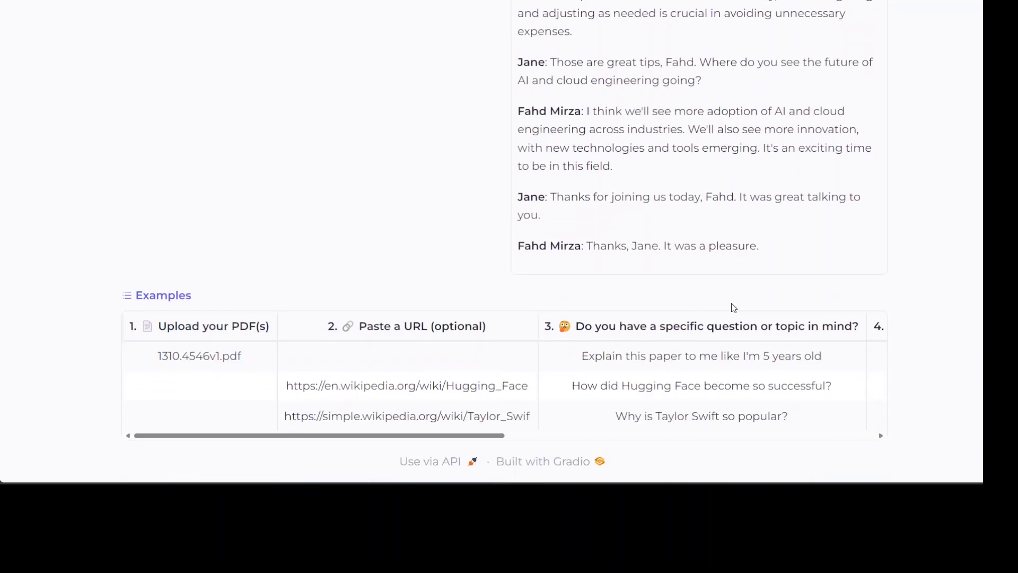
pyautogui.scroll(18, 675, 198)
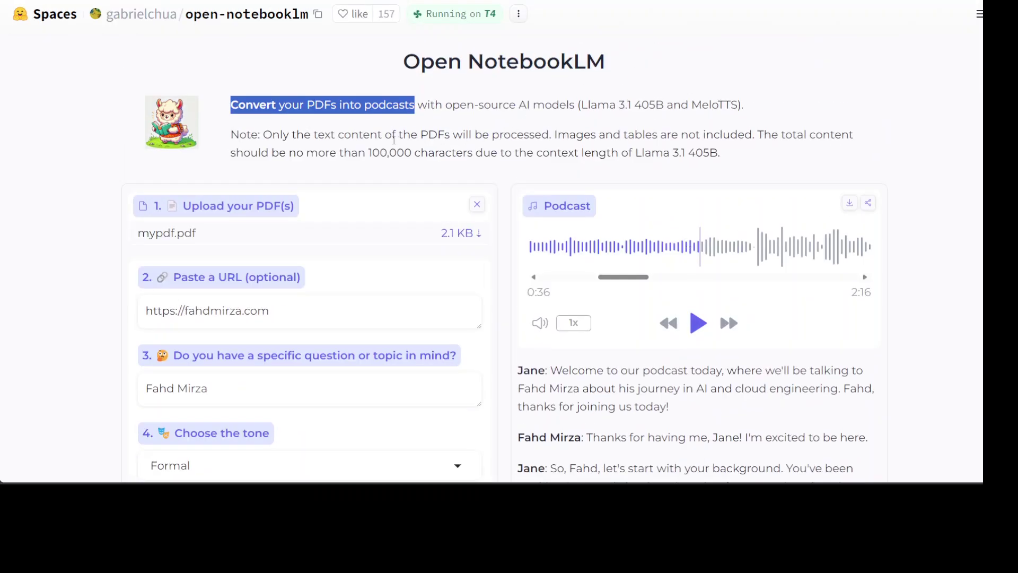
# Clear the old selection and highlight 'Llama 3.1 405B' at the end of the Note.
pyautogui.click(394, 140)
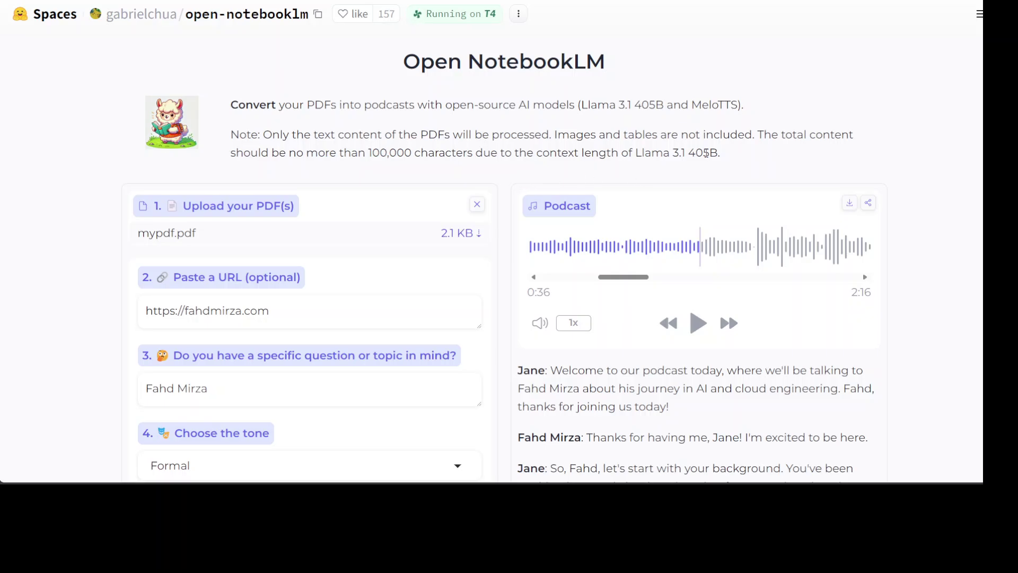
pyautogui.moveTo(720, 154); pyautogui.dragTo(635, 154)
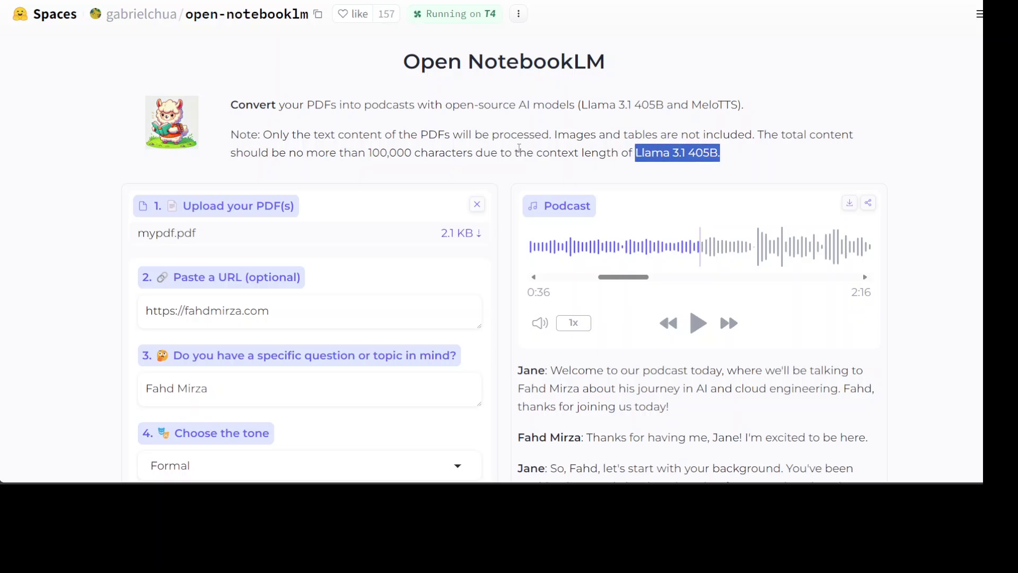